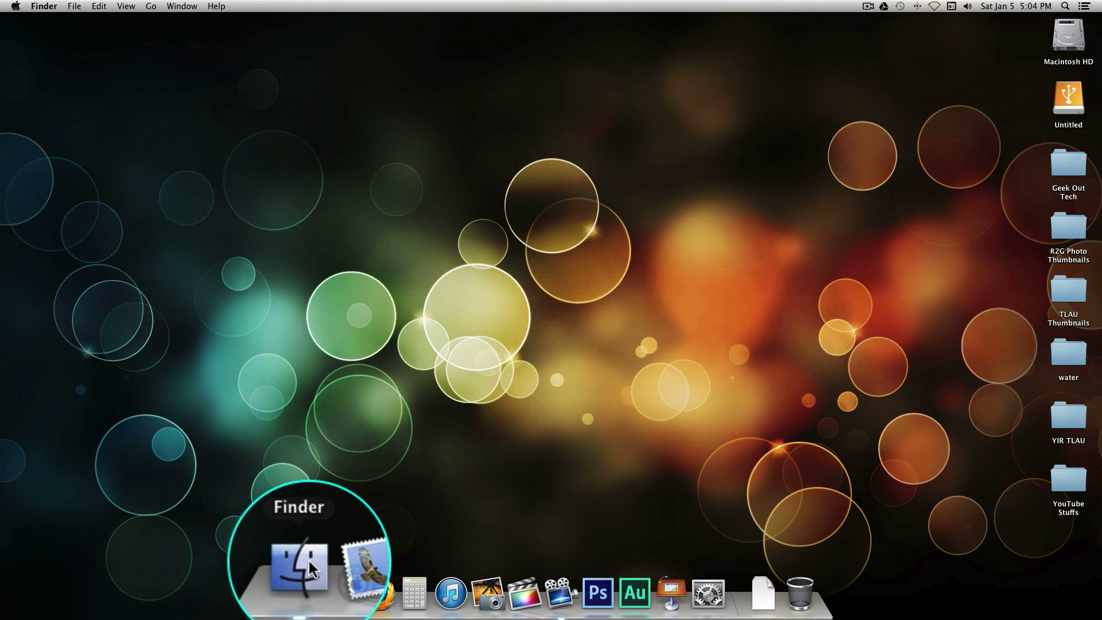
Open the Utilities folder inside Finder's Applications folder
click(310, 568)
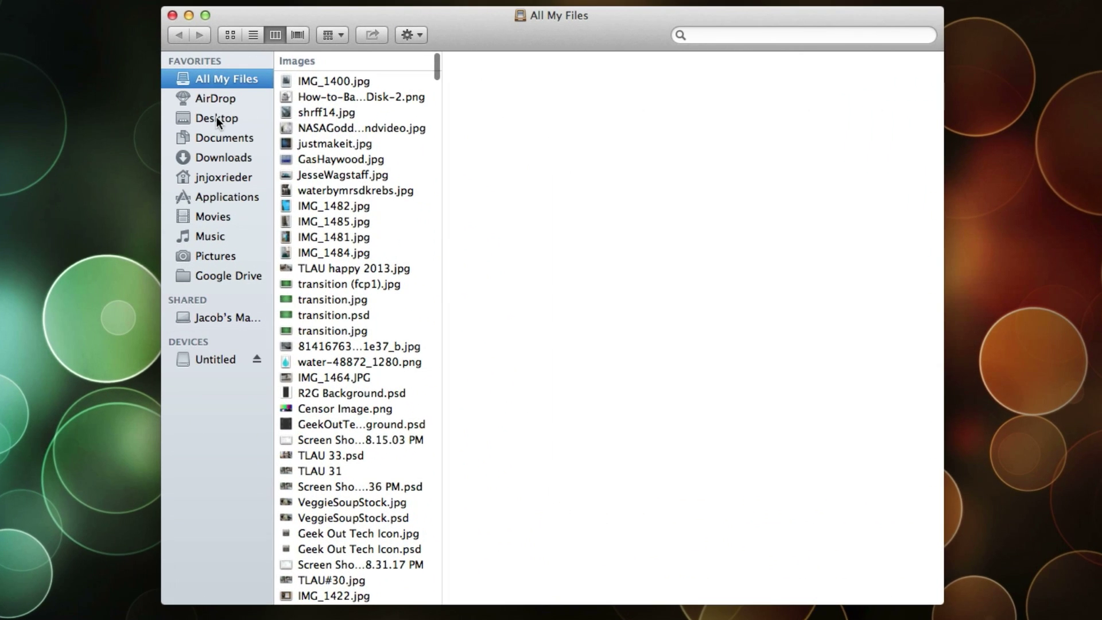
click(230, 194)
scroll(358, 413, down, 5)
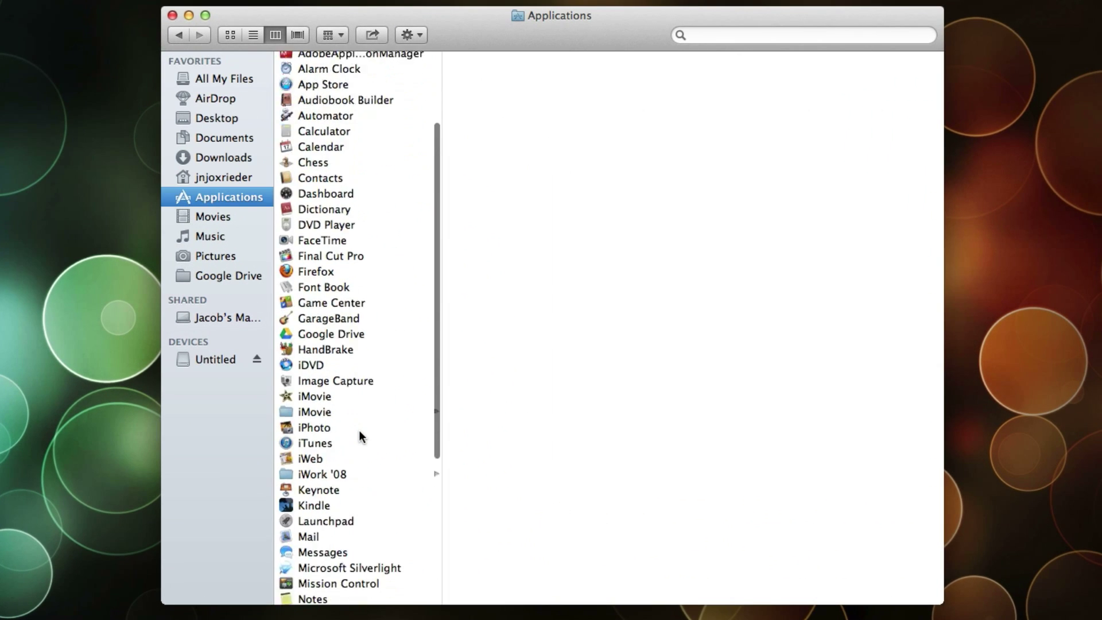
scroll(359, 429, down, 3)
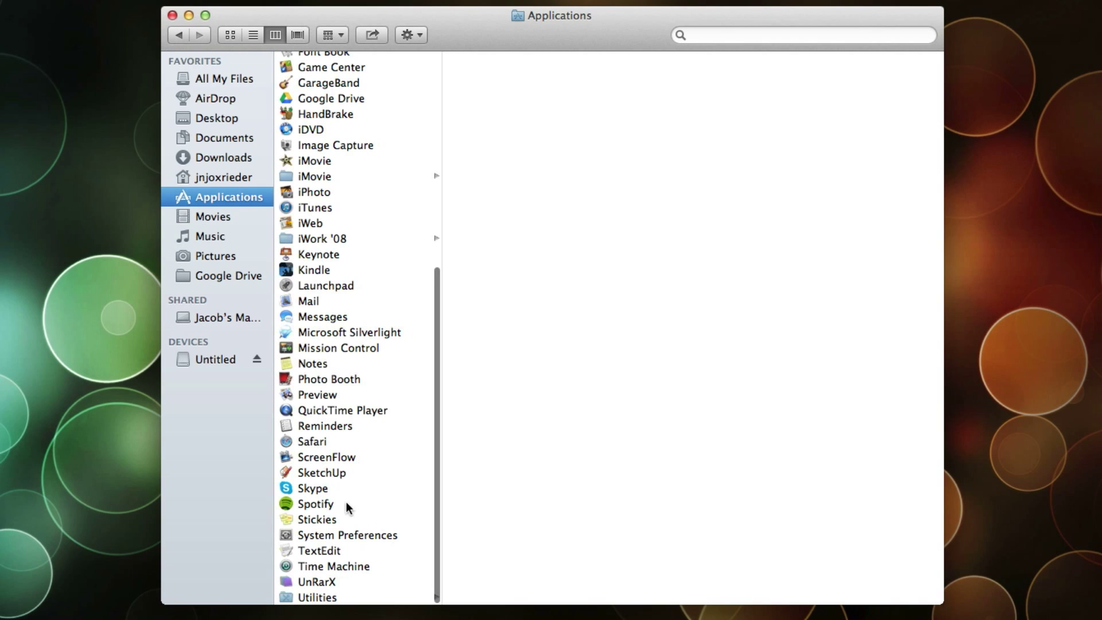
click(321, 596)
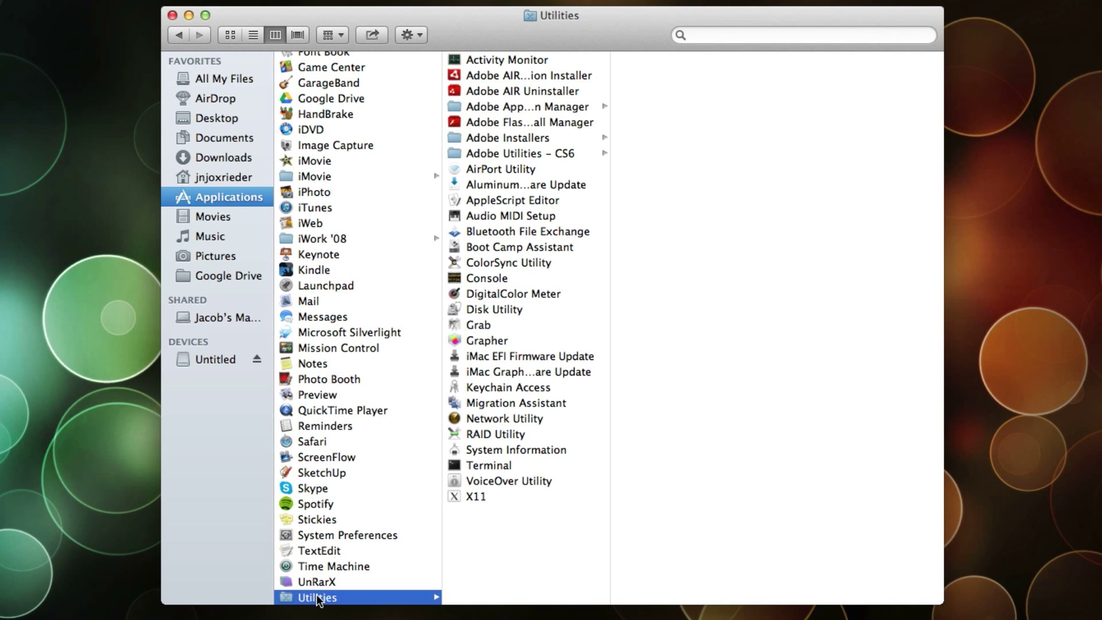
Launch Disk Utility from the Utilities folder, leaving Finder in front
click(508, 310)
double_click(509, 310)
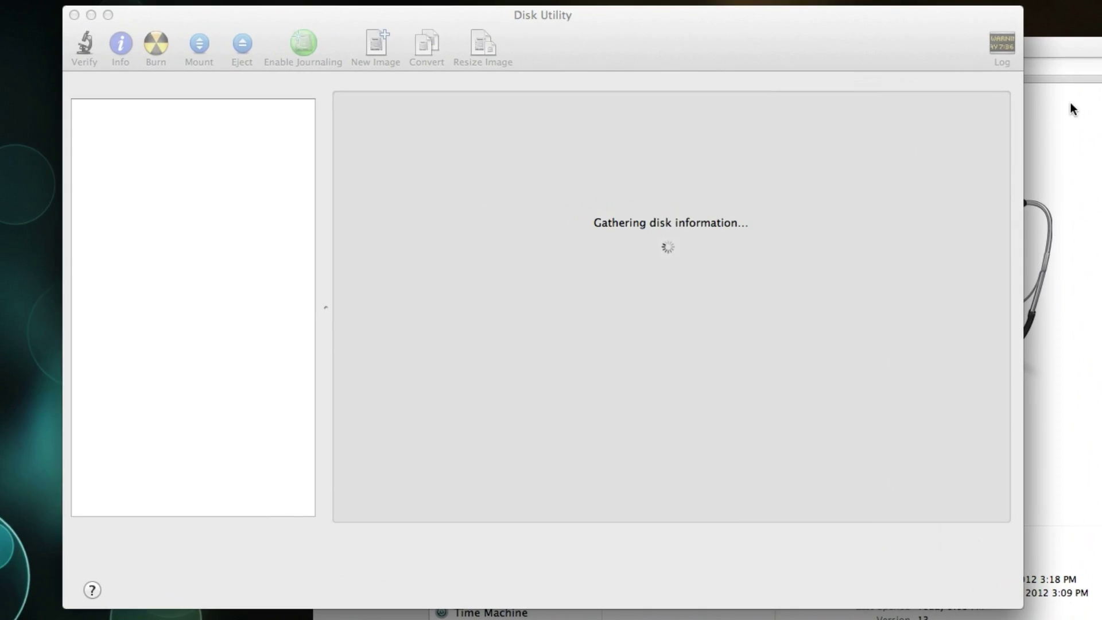
click(901, 76)
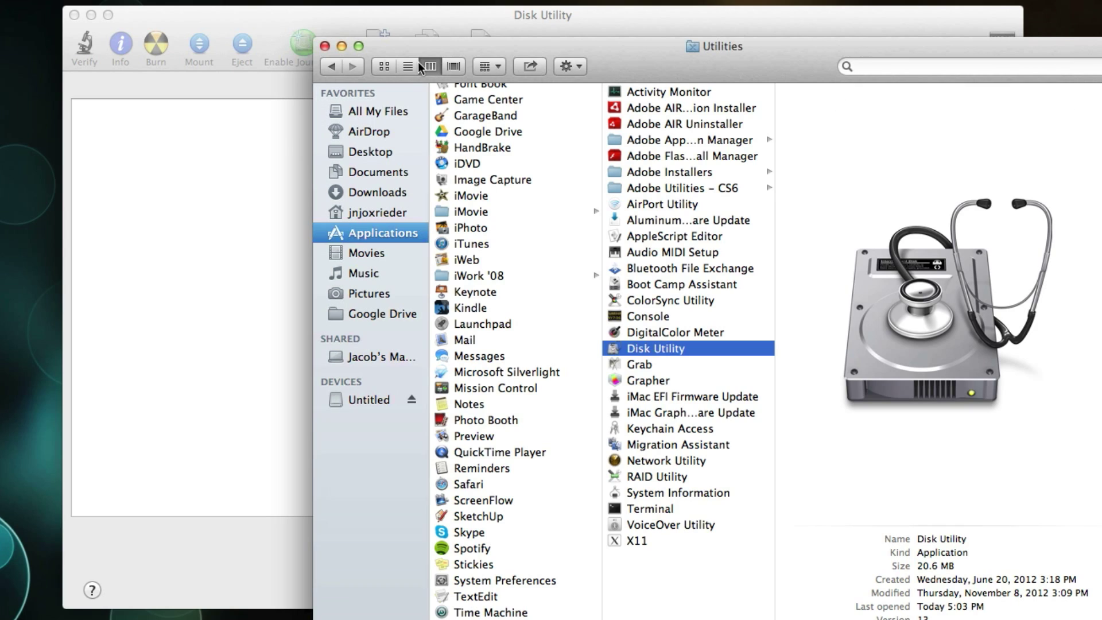
Close Finder and select the 320.07 GB Hitachi disk in Disk Utility's sidebar
click(324, 46)
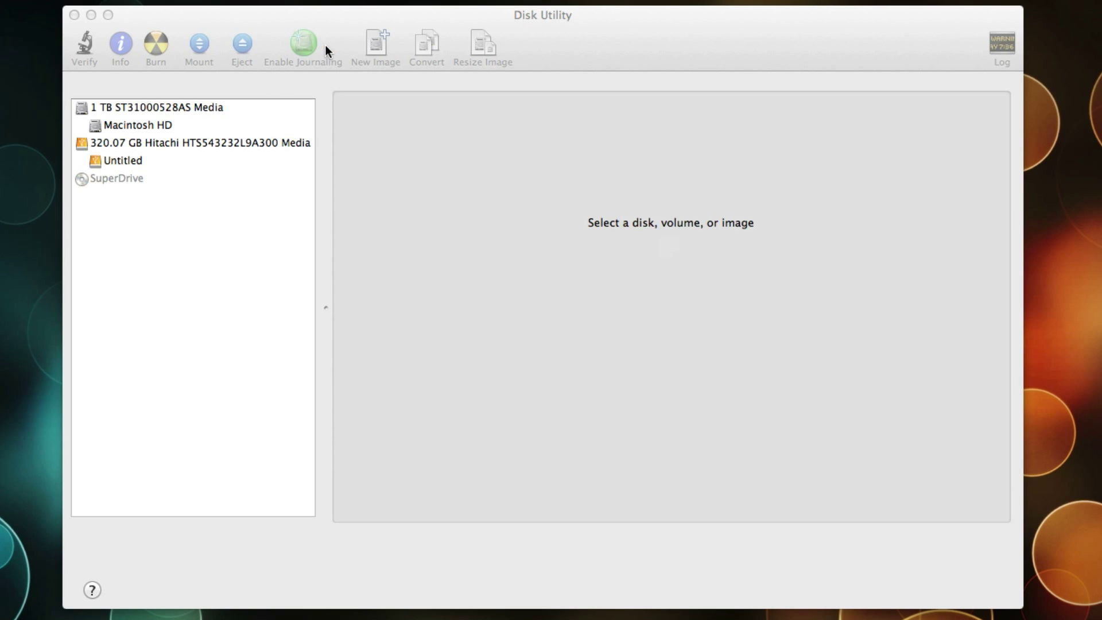
click(545, 23)
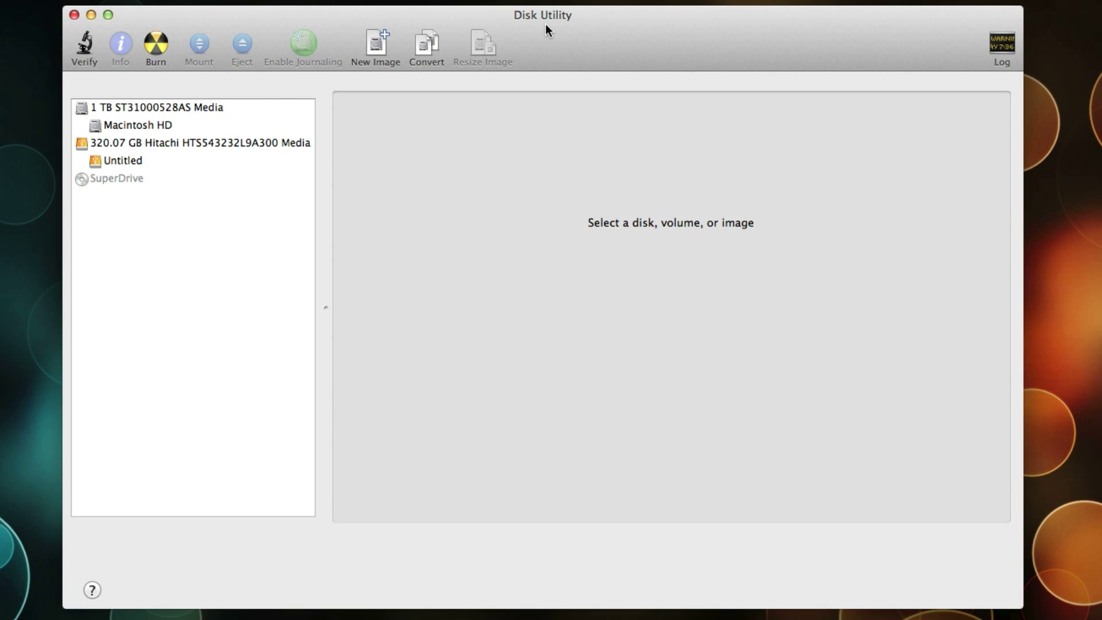
click(186, 146)
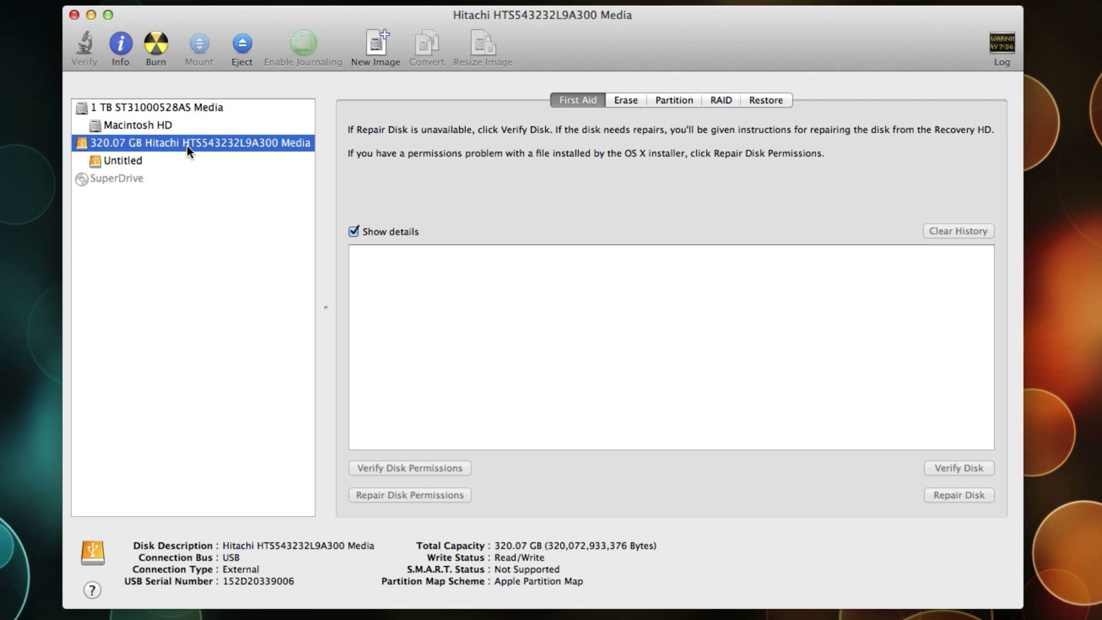
On the Hitachi disk's Erase tab, keep Mac OS Extended (Journaled) and bring up Security Options
click(629, 102)
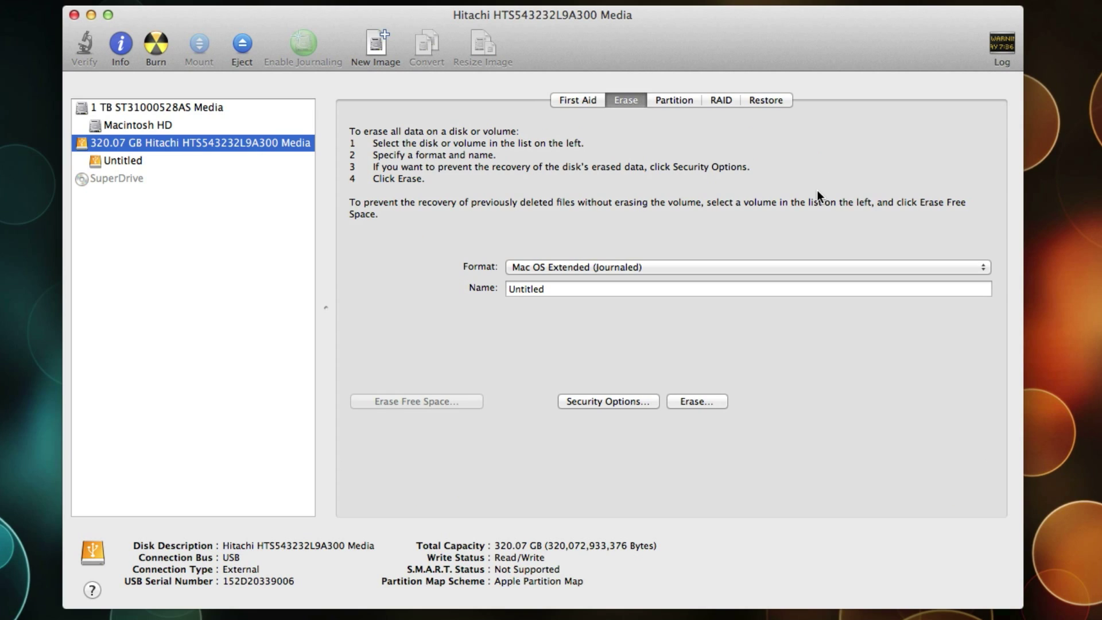
click(700, 268)
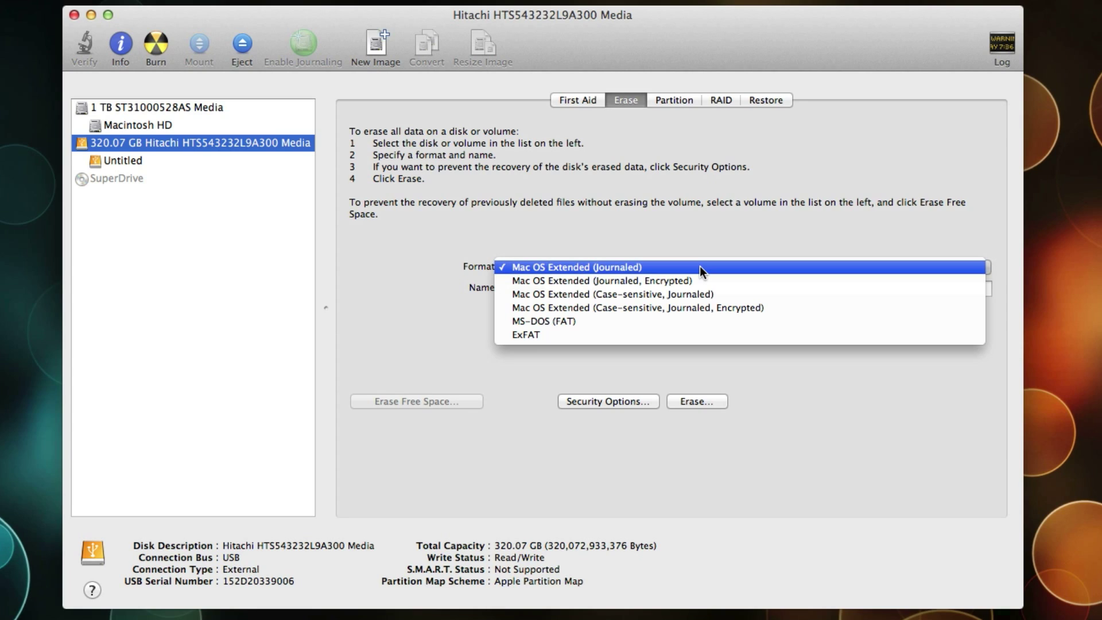
click(701, 268)
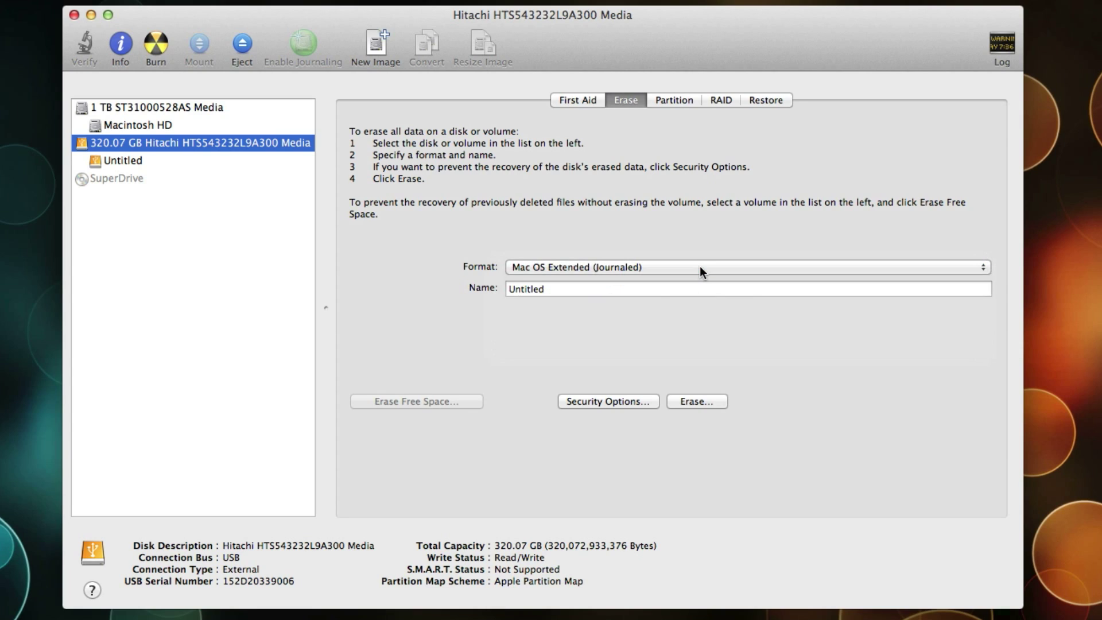
click(575, 289)
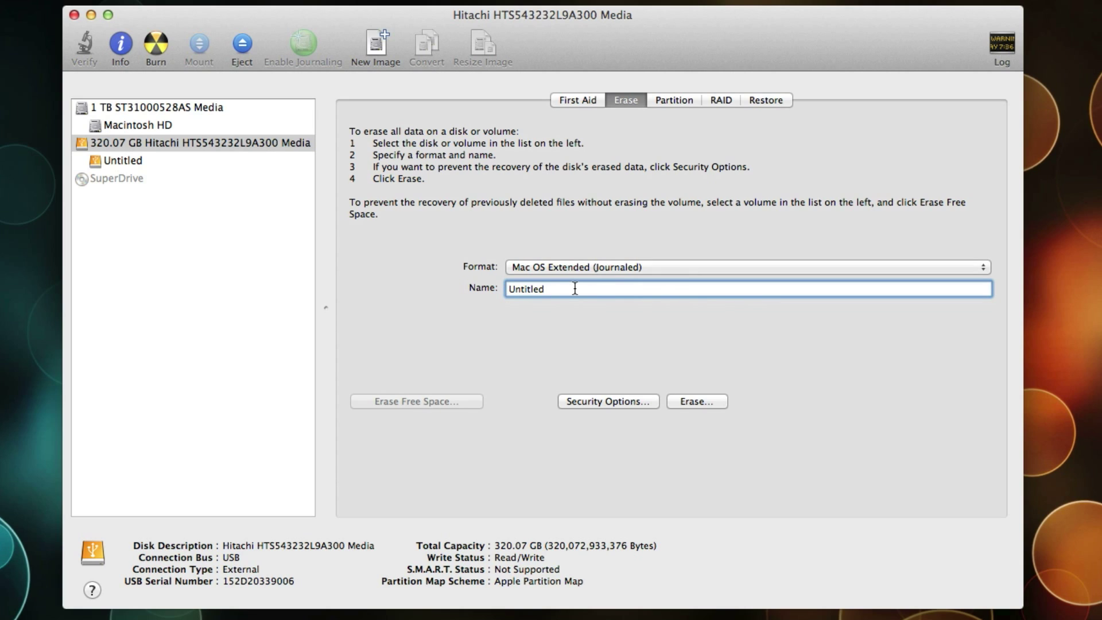
click(618, 401)
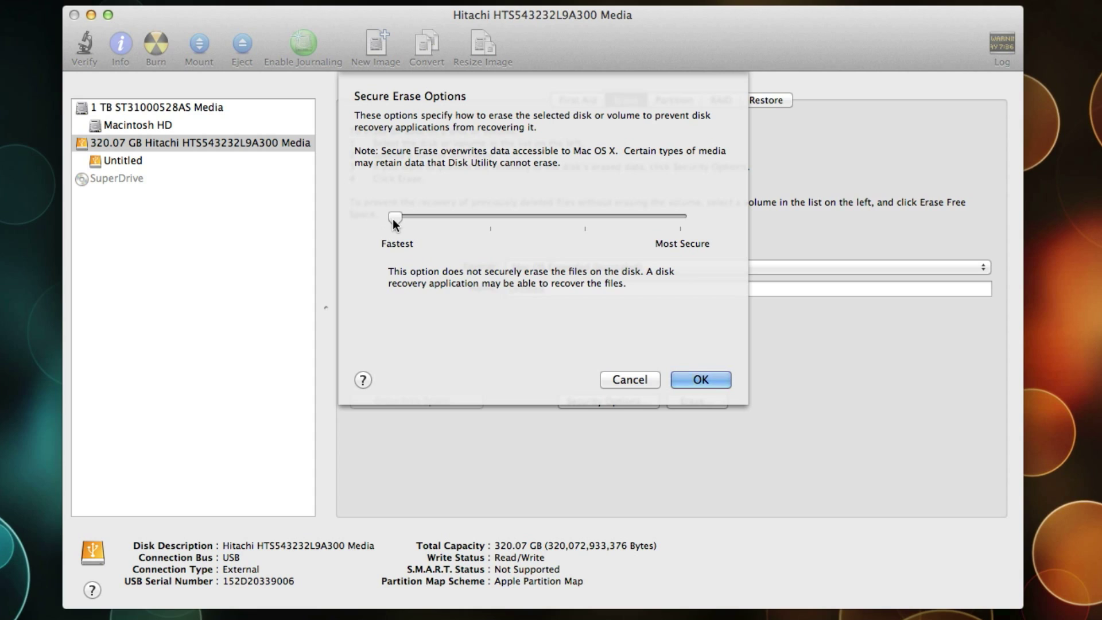
Try the 3-pass erase security level, then cancel Secure Erase Options unchanged
mouse_move(397, 217)
mouse_down()
mouse_move(674, 219)
mouse_move(350, 212)
mouse_up()
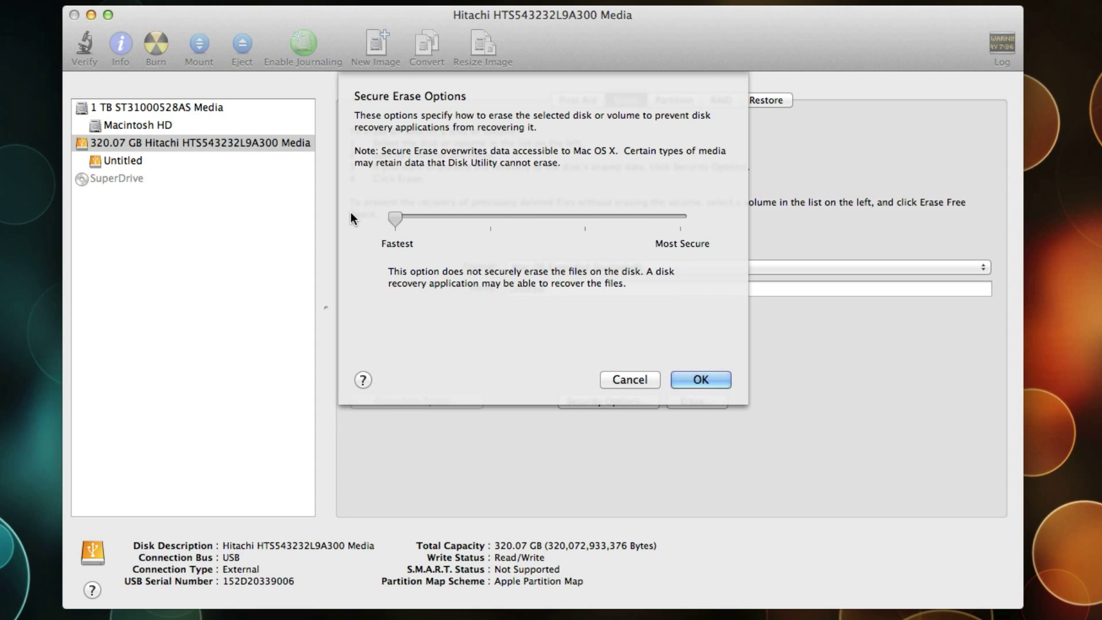
click(624, 379)
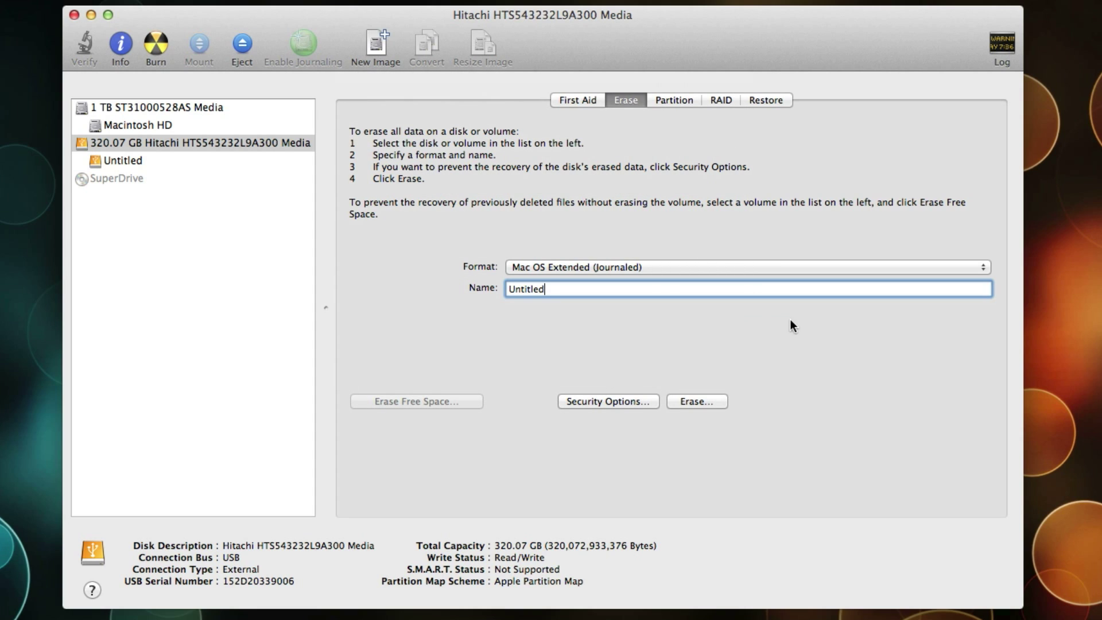
click(704, 403)
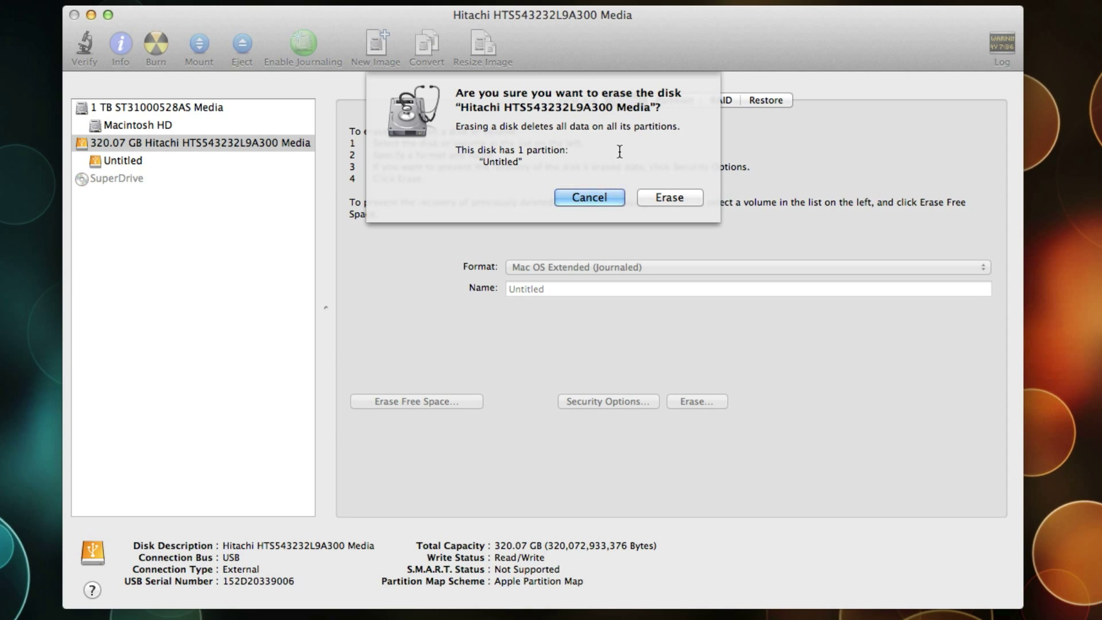
click(590, 198)
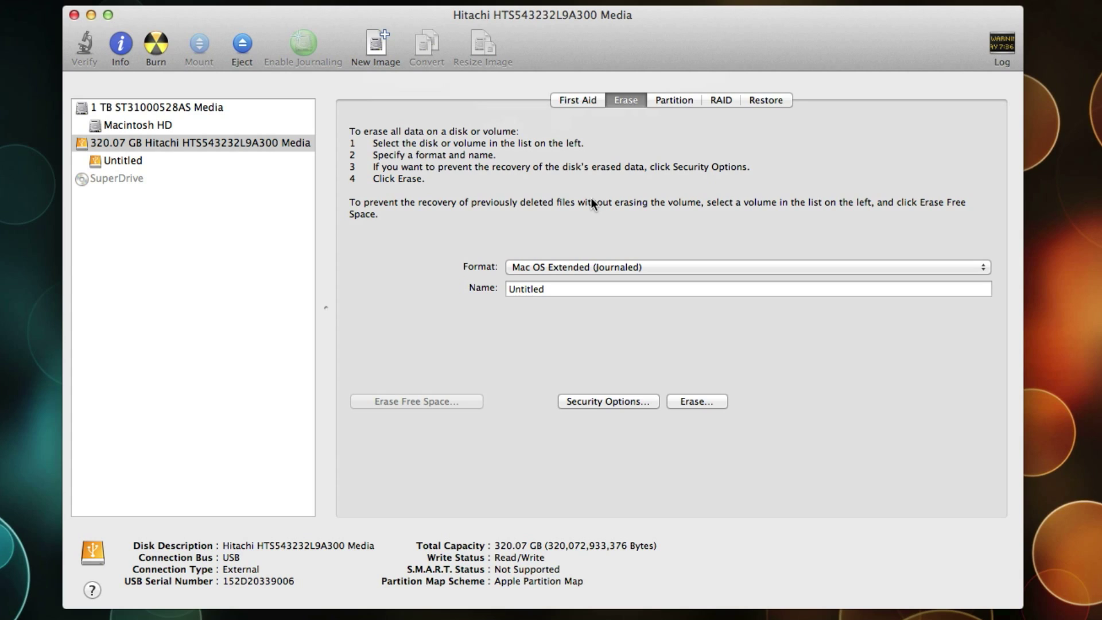
Choose the 1 Partition layout, giving one 320.07 GB volume named Untitled 1
click(680, 100)
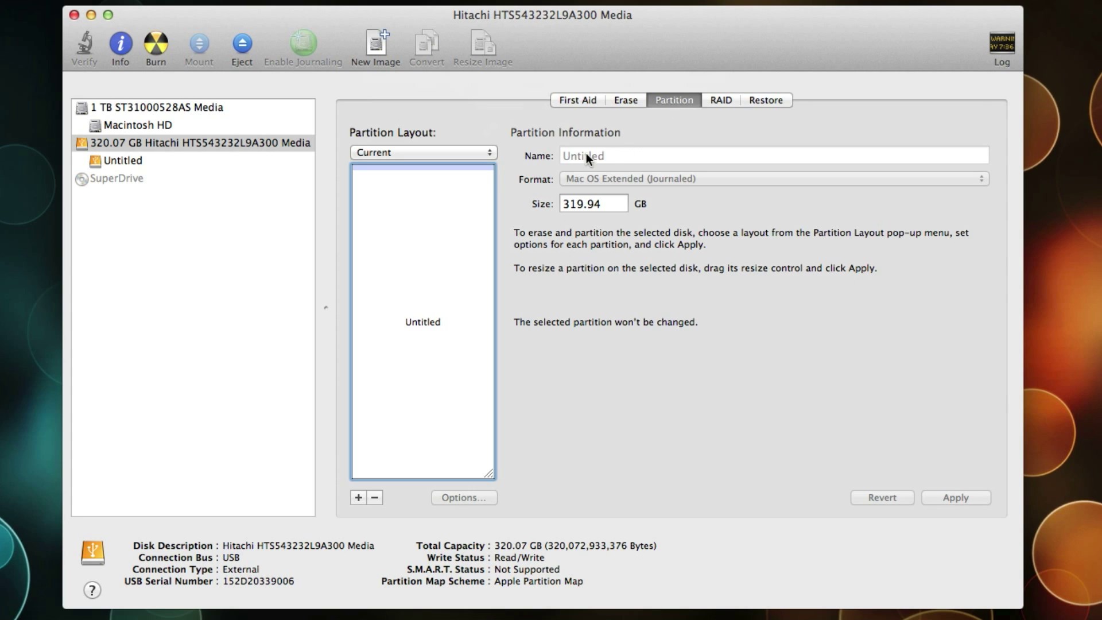
click(486, 154)
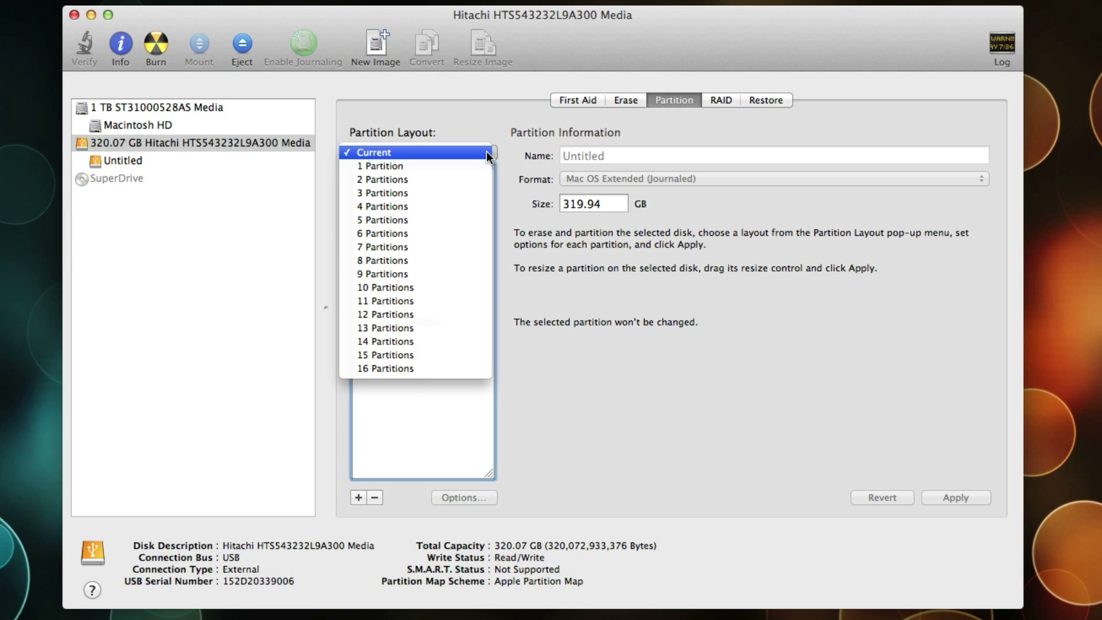
click(447, 174)
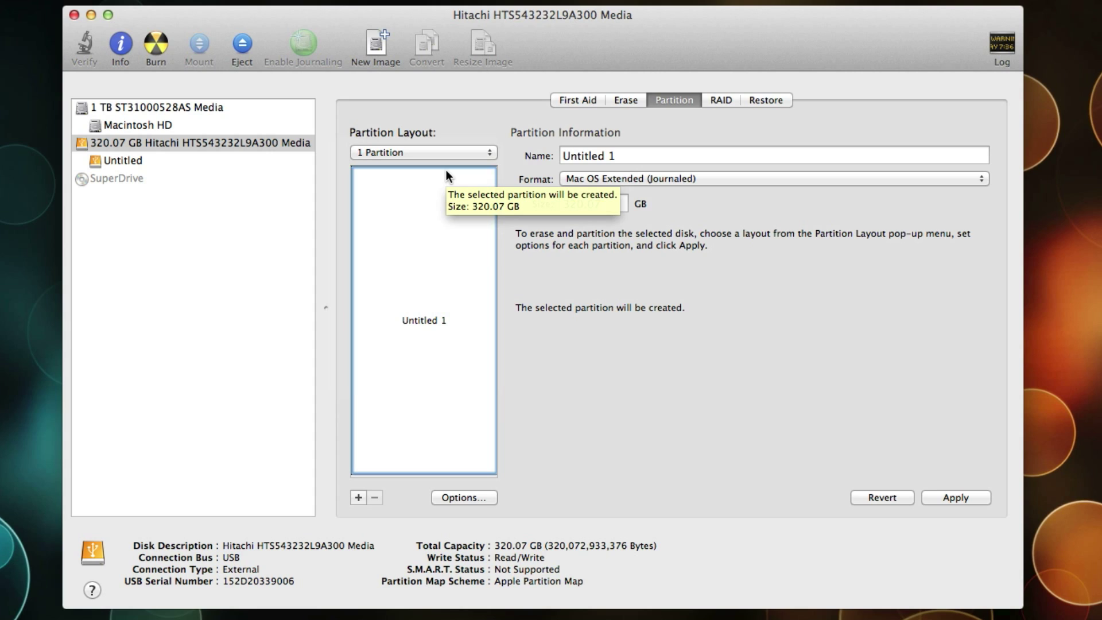
Set the partition scheme to GUID Partition Table
click(477, 497)
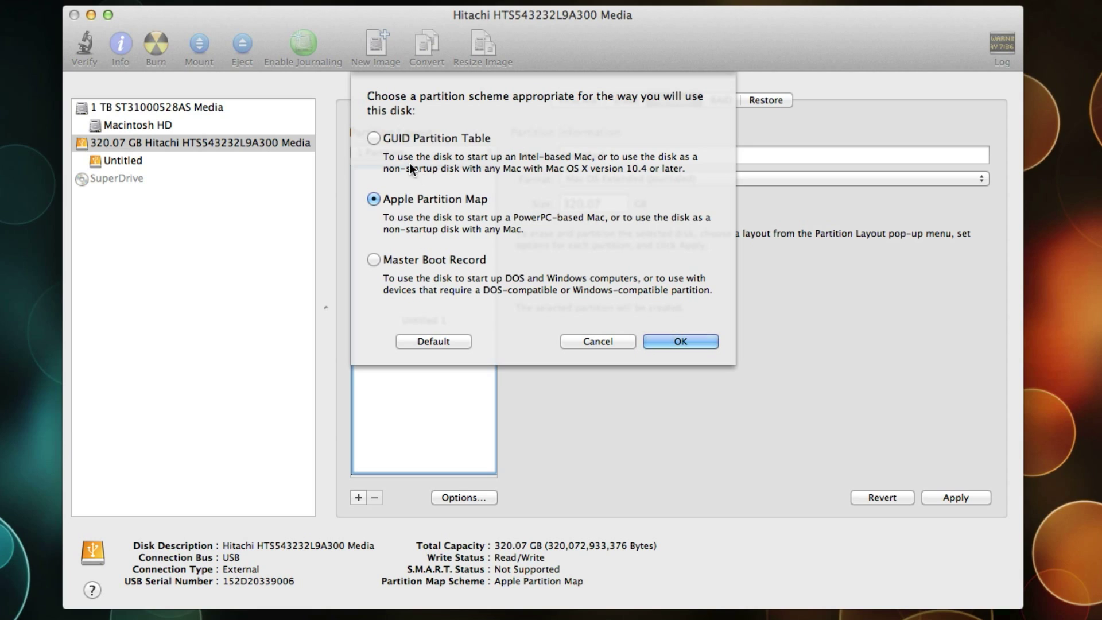
click(375, 137)
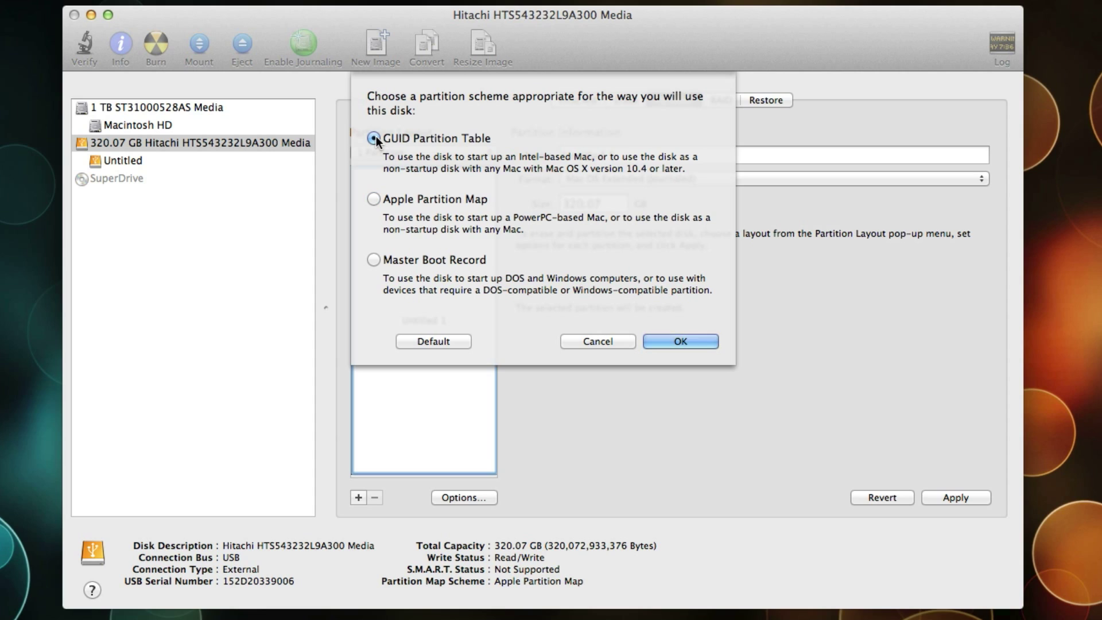
click(660, 341)
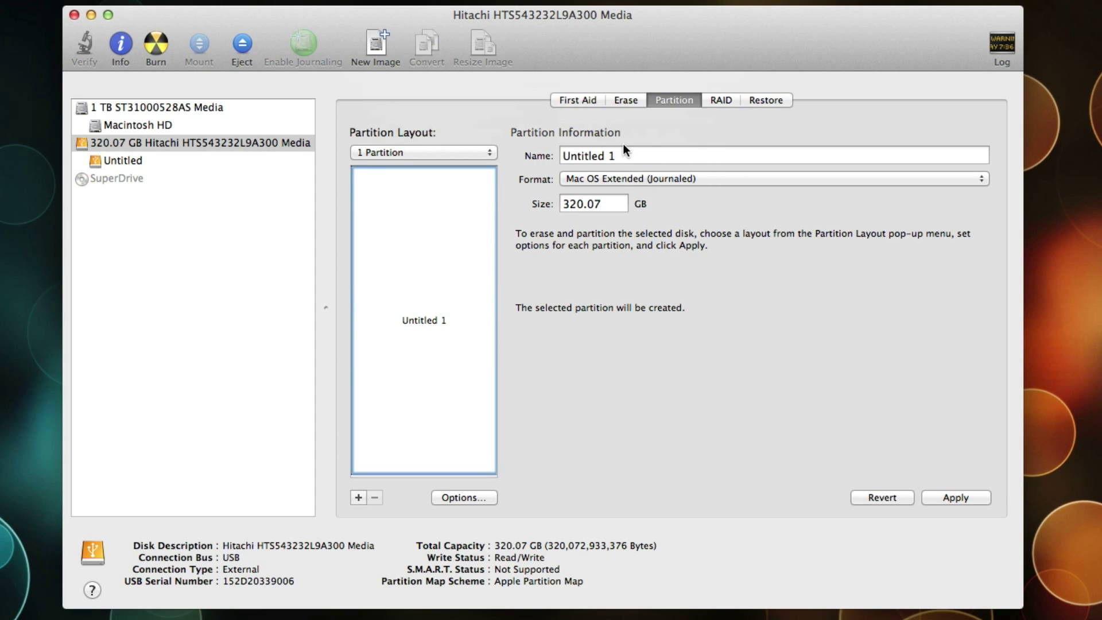
Name the partition 'MacbookPro TMB', keeping Mac OS Extended (Journaled) as its format
key(BackSpace)
text(Ma)
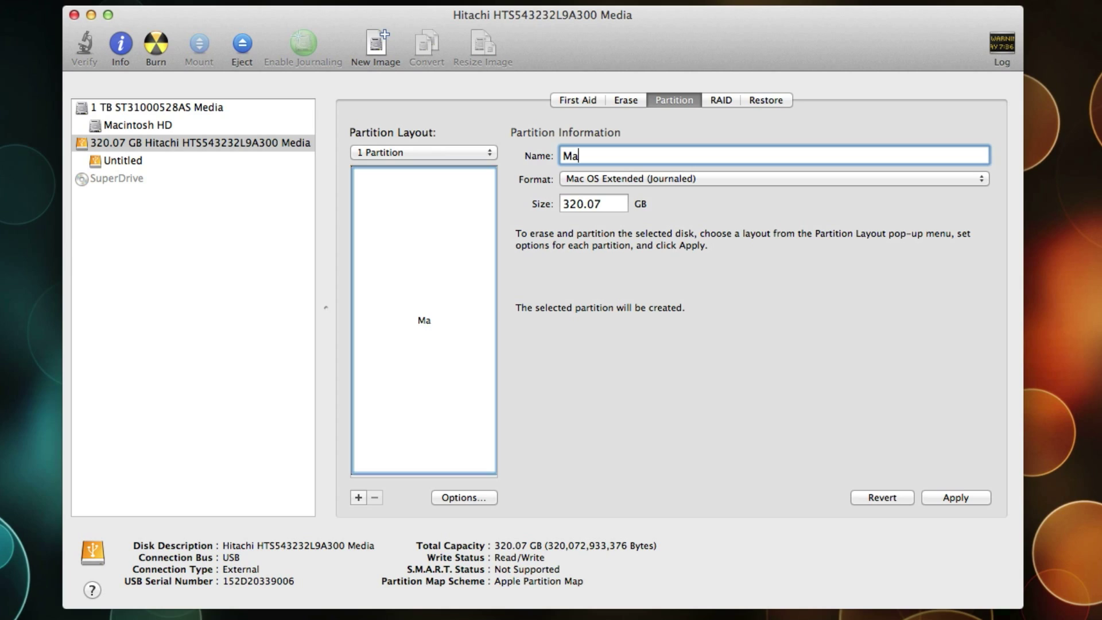
text(cbookPro)
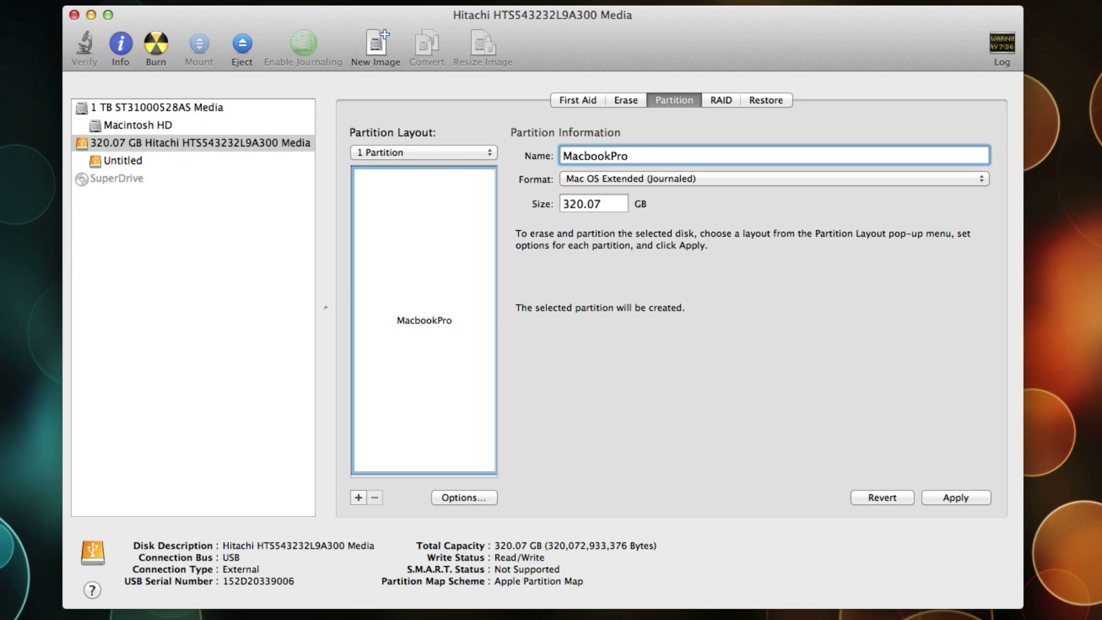
text( TMB)
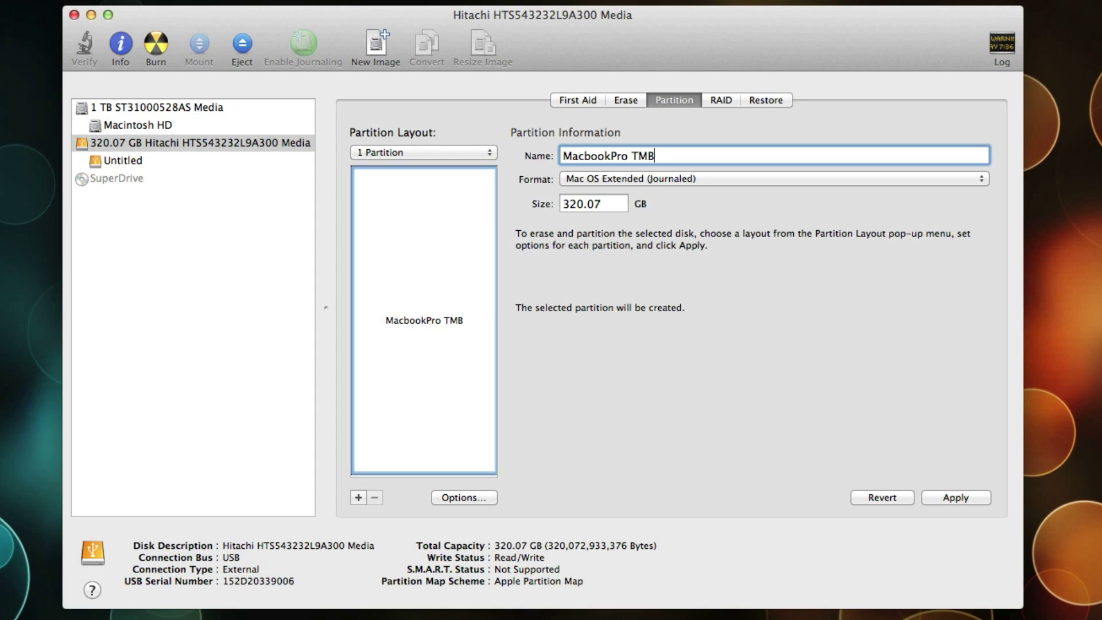
click(738, 181)
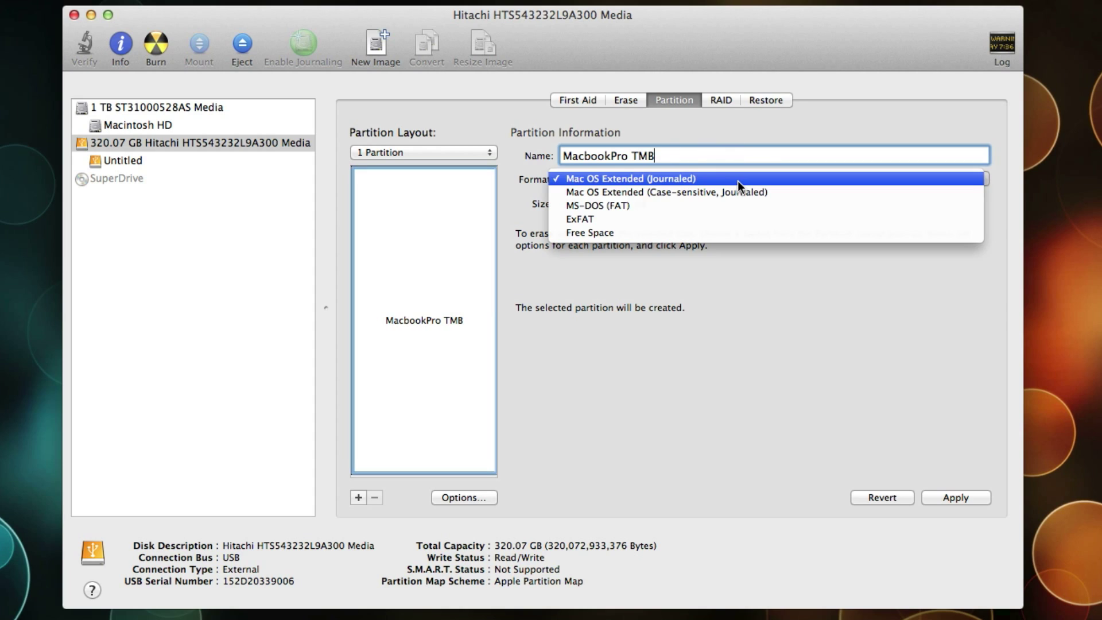
click(739, 181)
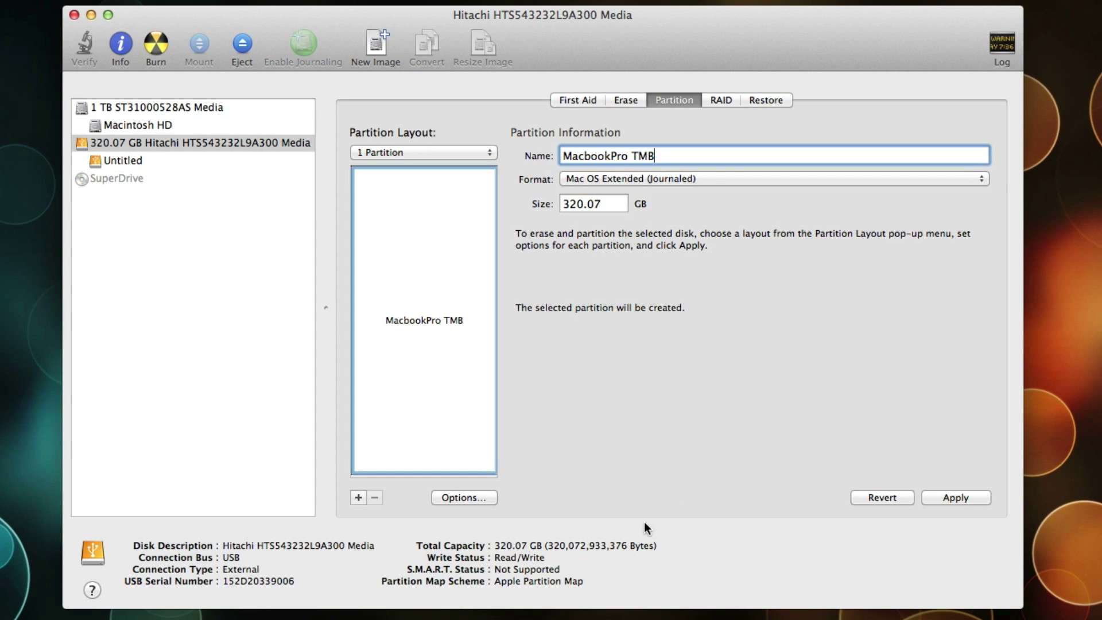
Apply and confirm repartitioning the Hitachi disk into the single MacbookPro TMB volume
click(956, 496)
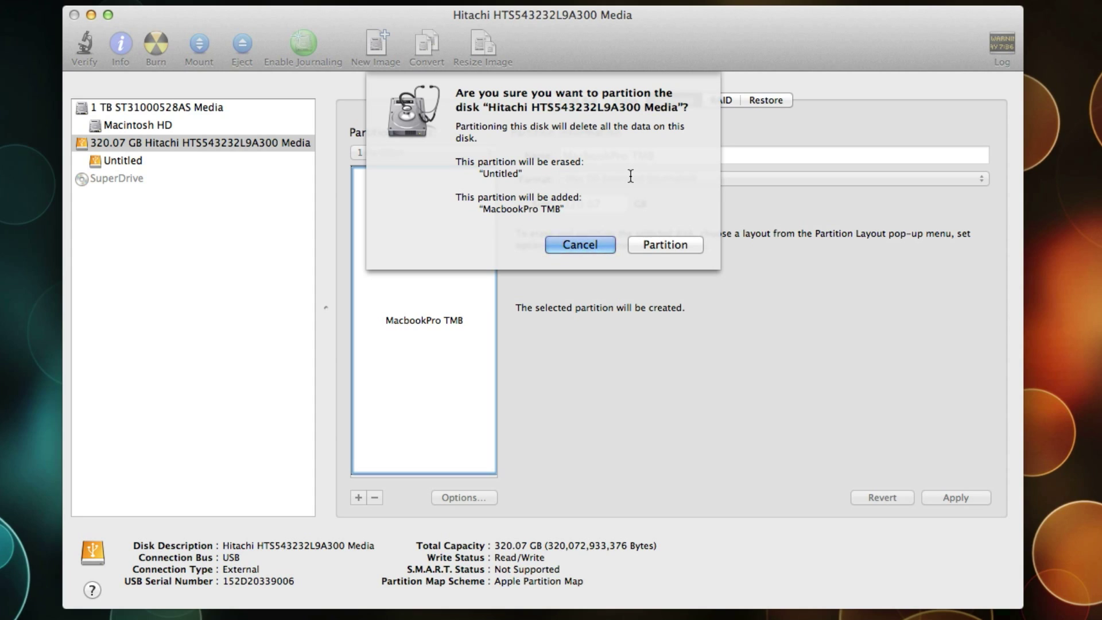
click(665, 245)
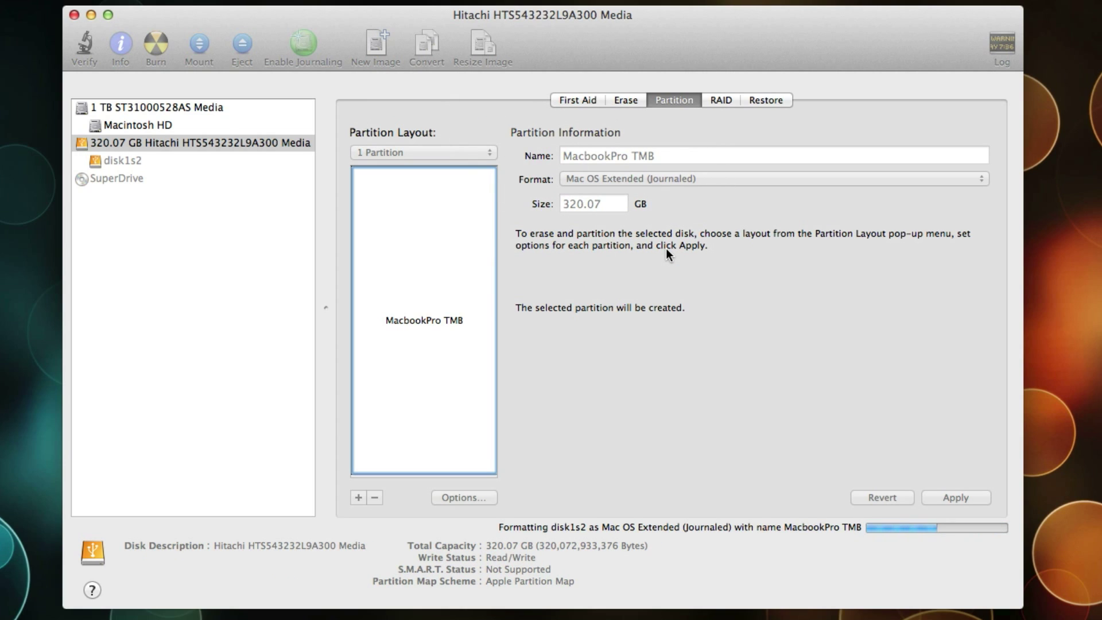